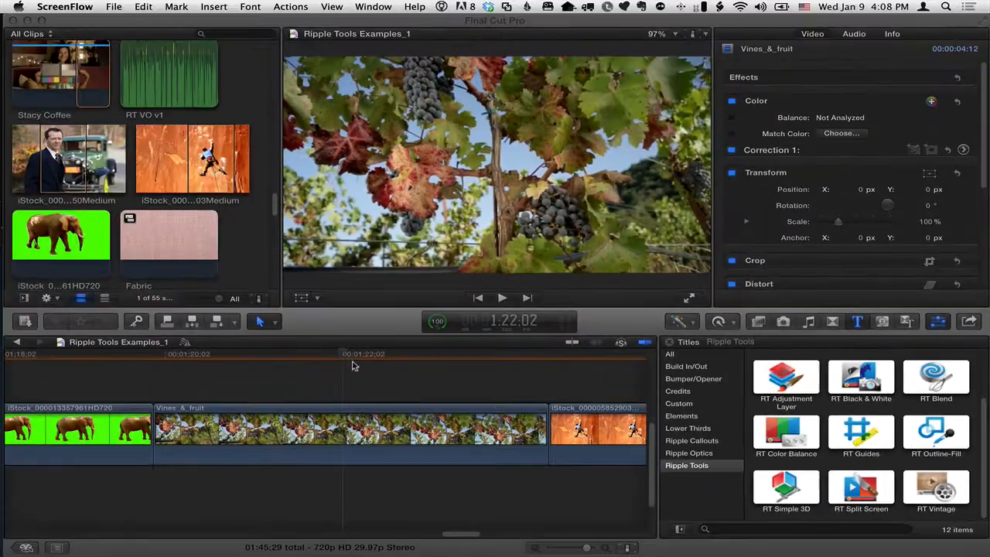
Mark the range of the Vines_&_fruit clip, connect an RT Simple 3D title above it, and select the title
left_click(344, 354)
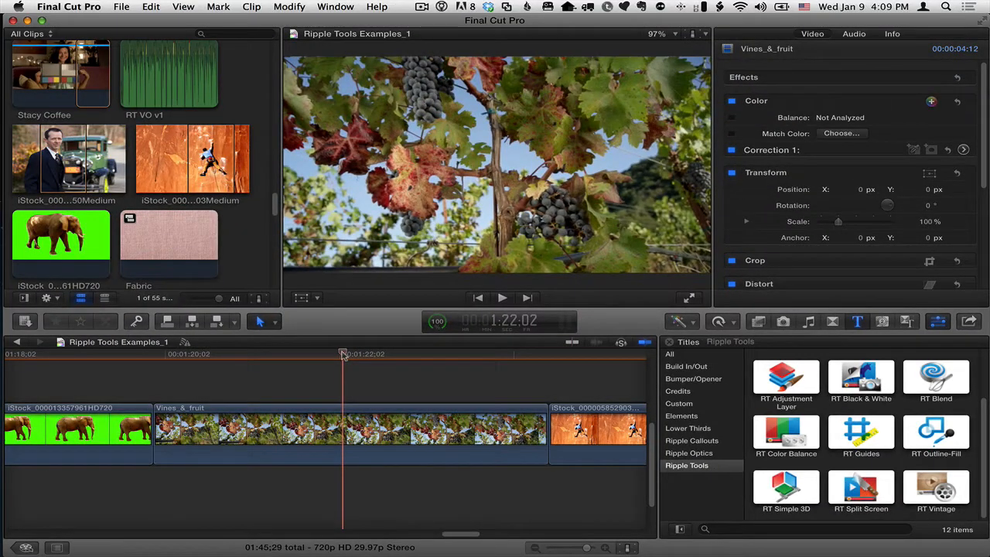
key("x")
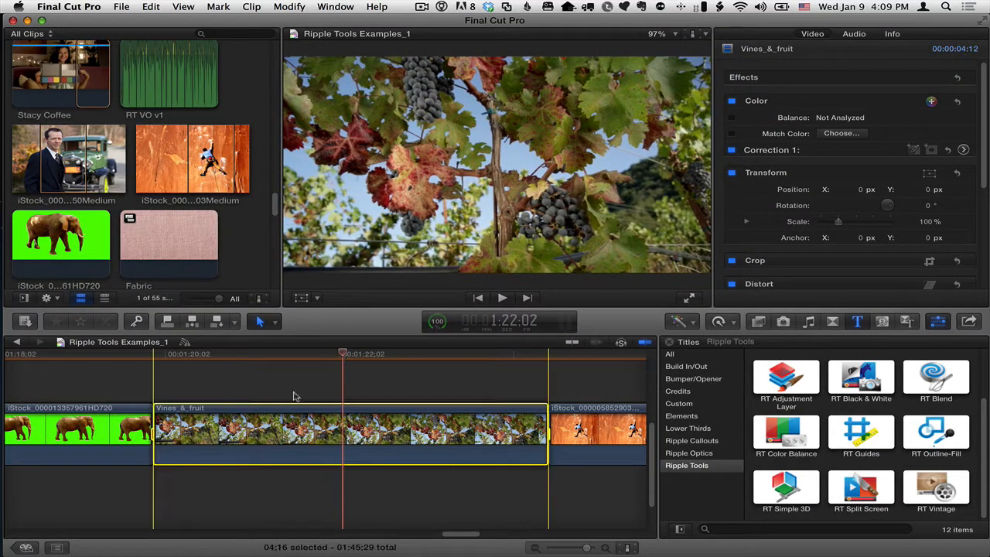
left_click(791, 490)
key("q")
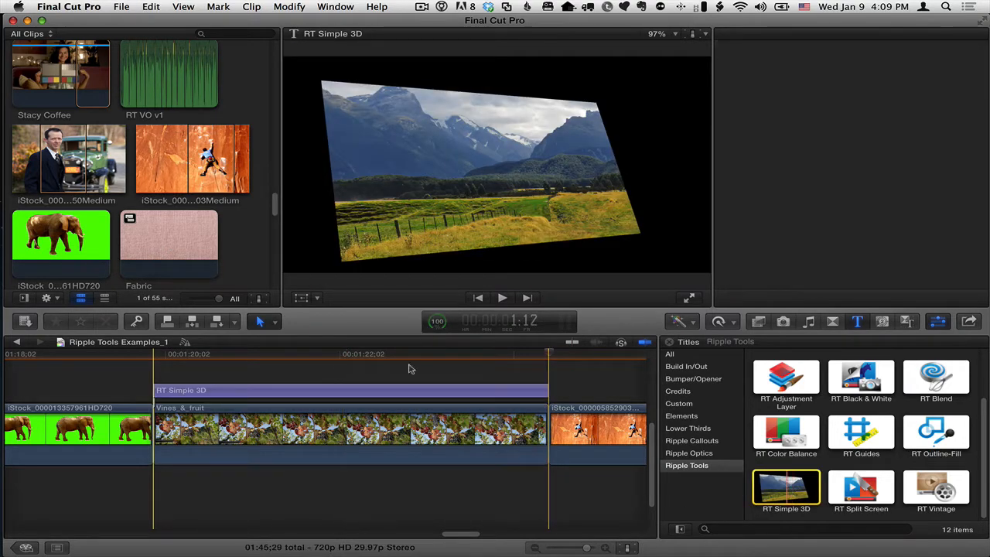
left_click(323, 390)
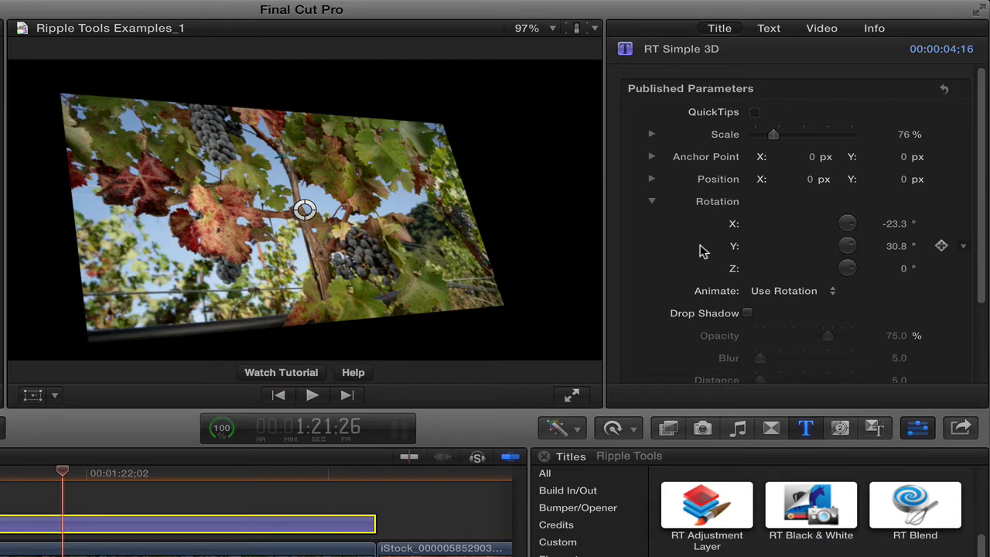
Set the title's scale to 75% and its rotation to -8.3° on X and 26.8° on Y
mouse_move(774, 135)
left_mouse_down()
mouse_move(796, 138)
mouse_move(773, 137)
left_mouse_up()
mouse_move(892, 224)
left_mouse_down()
mouse_move(879, 223)
mouse_move(900, 223)
left_mouse_up()
mouse_move(896, 246)
left_mouse_down()
mouse_move(894, 268)
mouse_move(895, 224)
mouse_move(895, 246)
left_mouse_up()
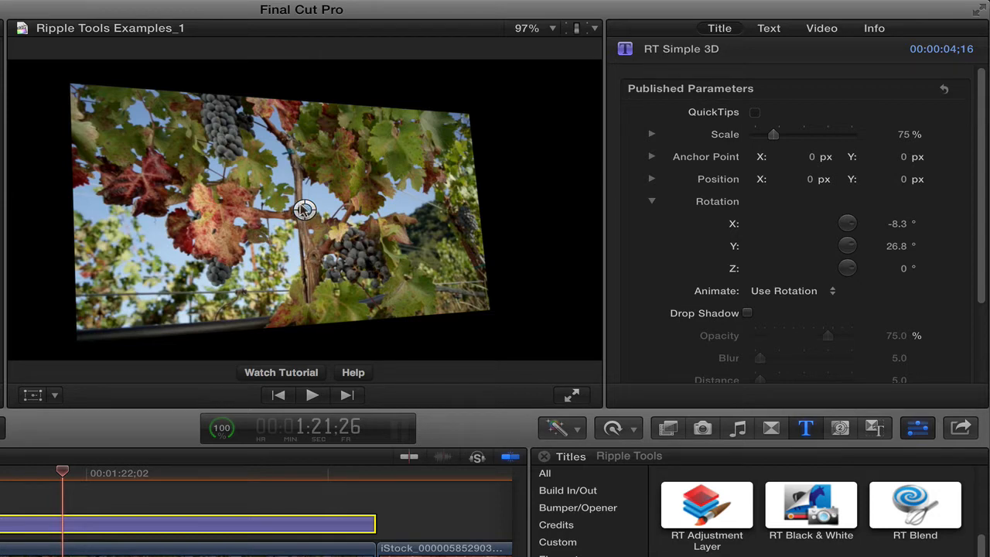
Pivot the image on its left edge with anchor X -0.89 px and position X -43.9 px, and turn the Y rotation to 18.8°
left_click_drag(303, 209, 283, 211)
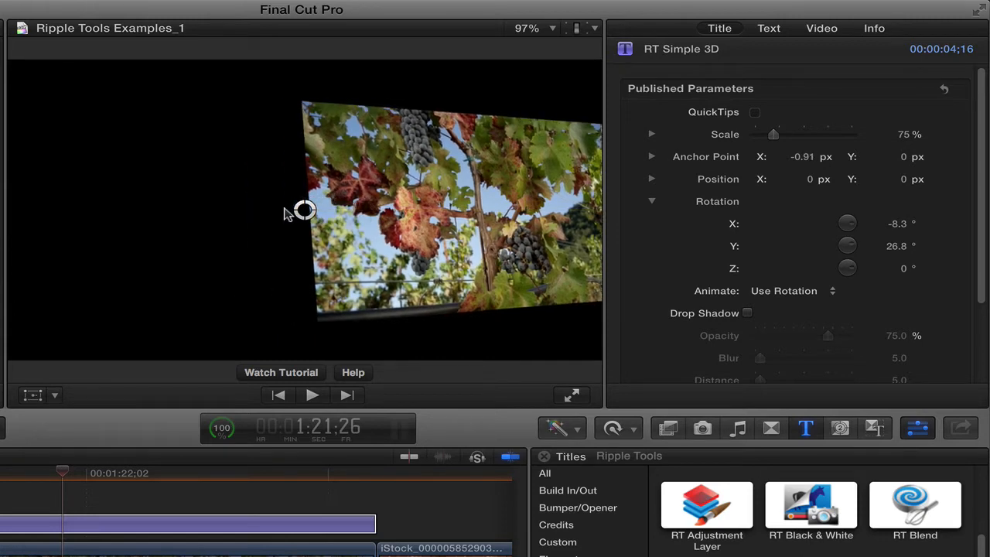
mouse_move(805, 158)
left_mouse_down()
mouse_move(817, 157)
mouse_move(808, 158)
left_mouse_up()
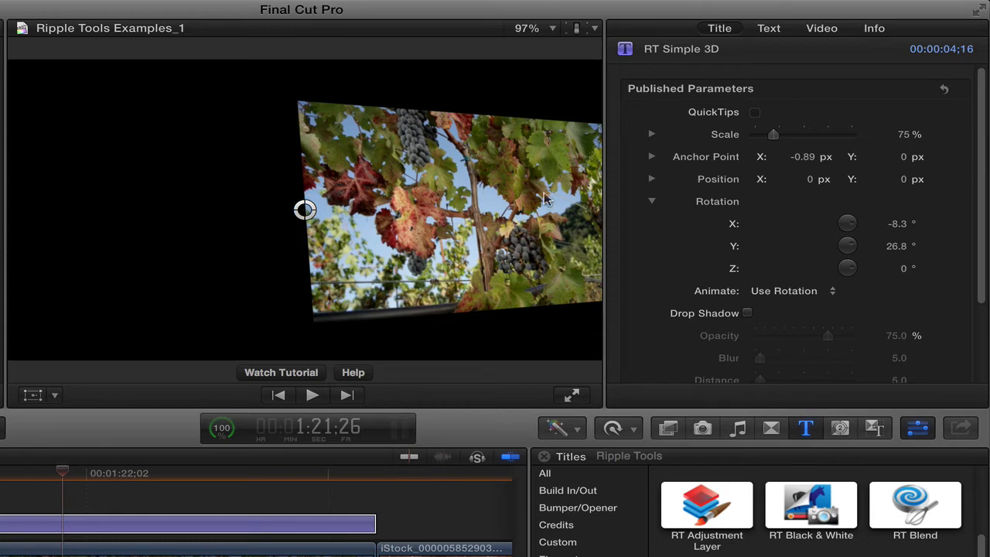
left_click_drag(807, 179, 784, 179)
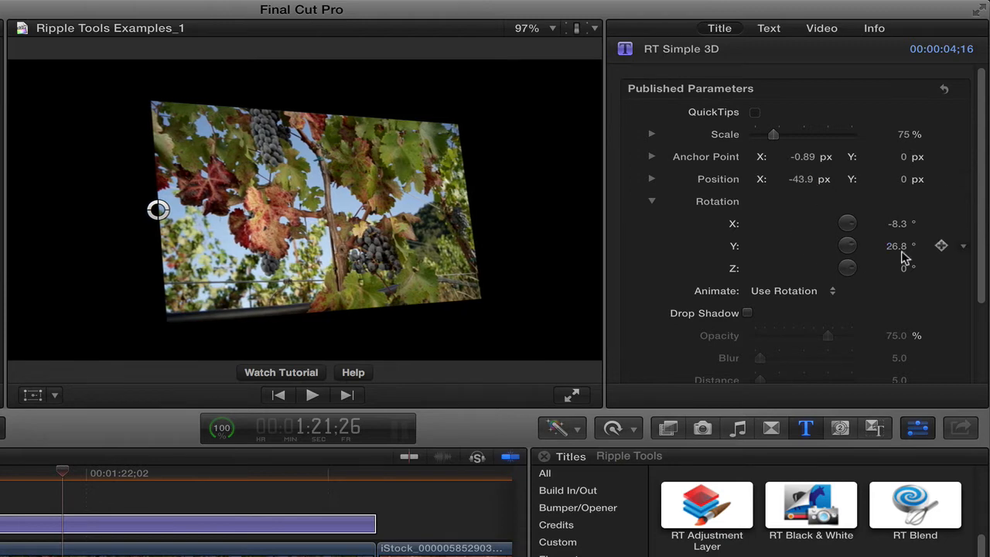
mouse_move(898, 246)
left_mouse_down()
mouse_move(906, 246)
mouse_move(897, 246)
left_mouse_up()
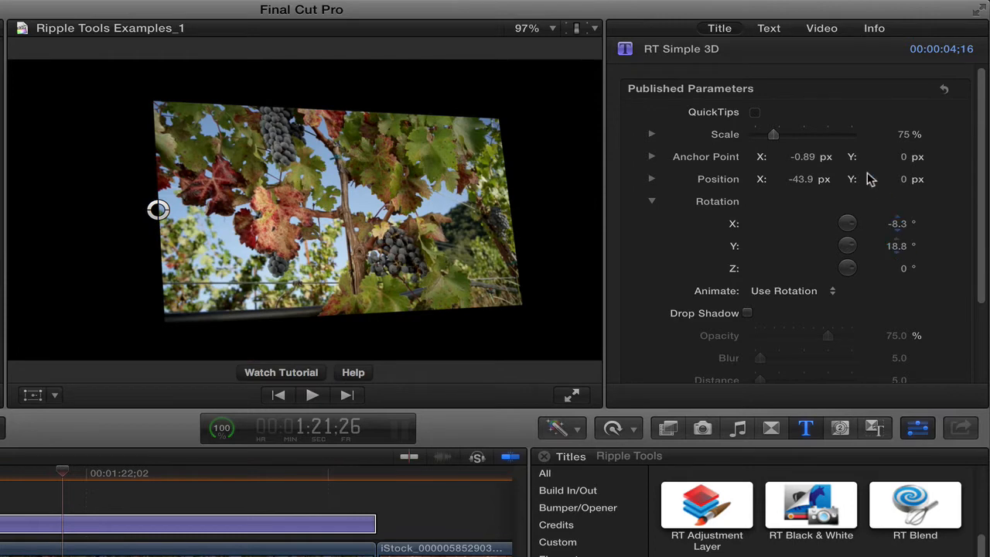
Move the anchor point to the image's bottom centre at X -0.08, Y -0.48 px and reposition it to X -4.6, Y -35.3 px
left_click_drag(814, 160, 813, 160)
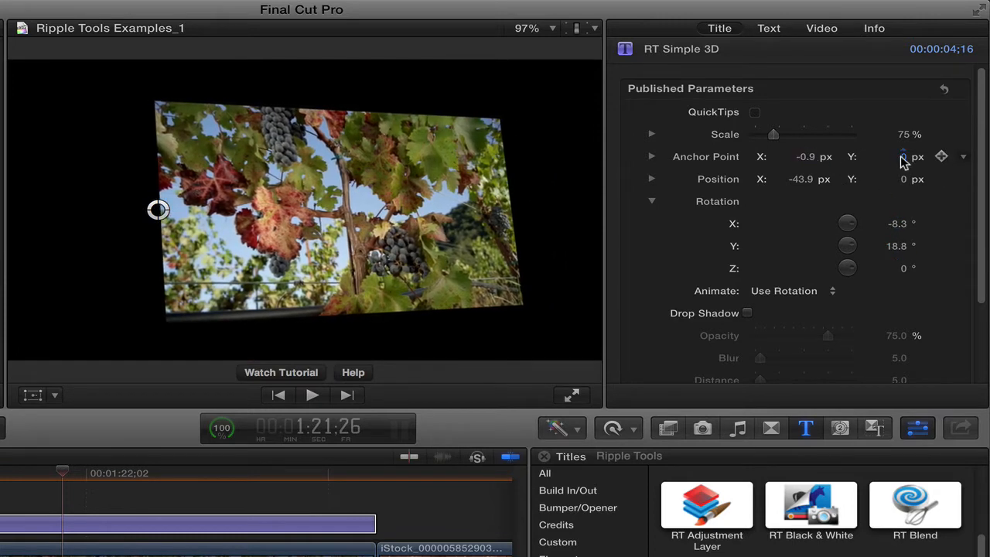
left_click_drag(903, 158, 895, 156)
left_click_drag(807, 160, 798, 183)
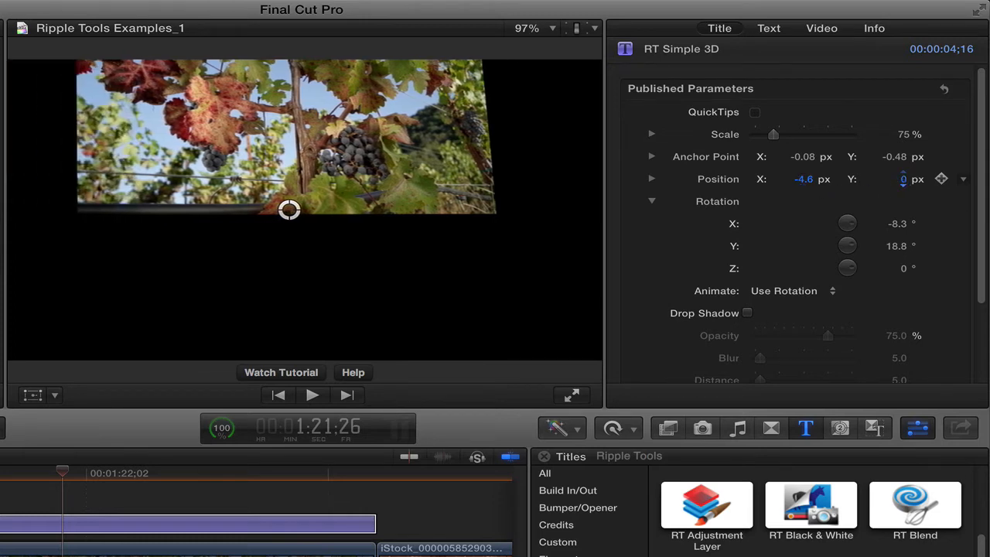
left_click_drag(895, 179, 895, 179)
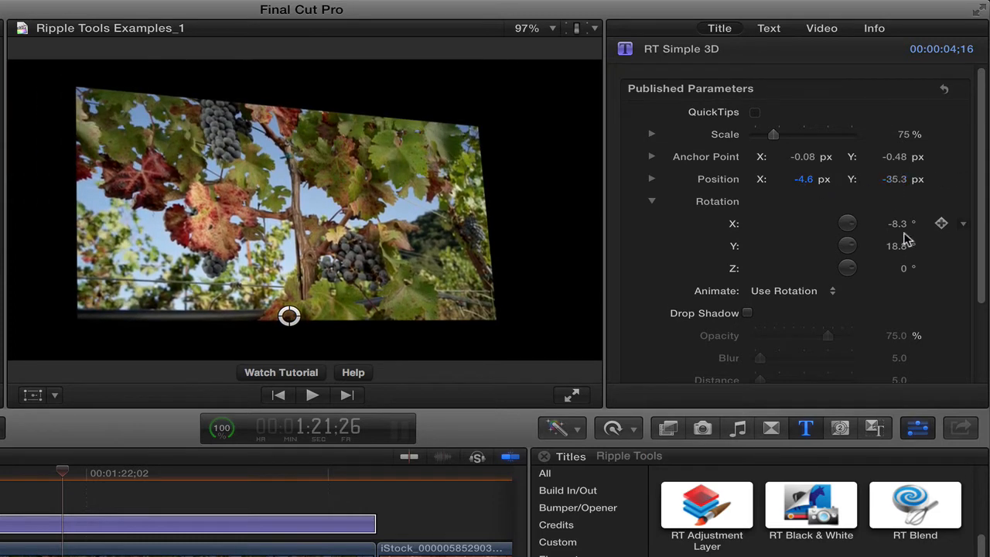
Zero the Y rotation and tilt the image about its bottom edge to an X rotation of -89.3°
left_click_drag(897, 224, 895, 223)
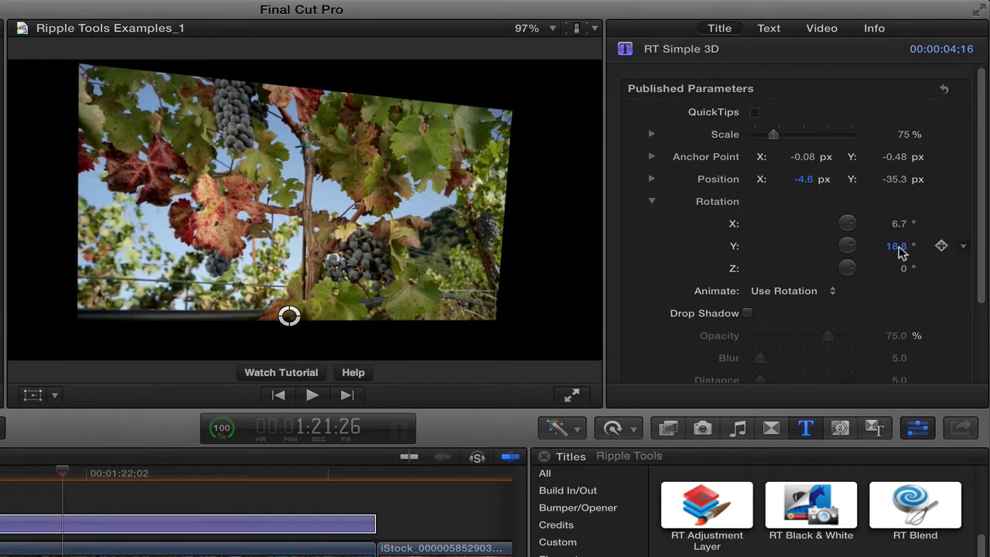
left_click(897, 246)
type("0")
key("Return")
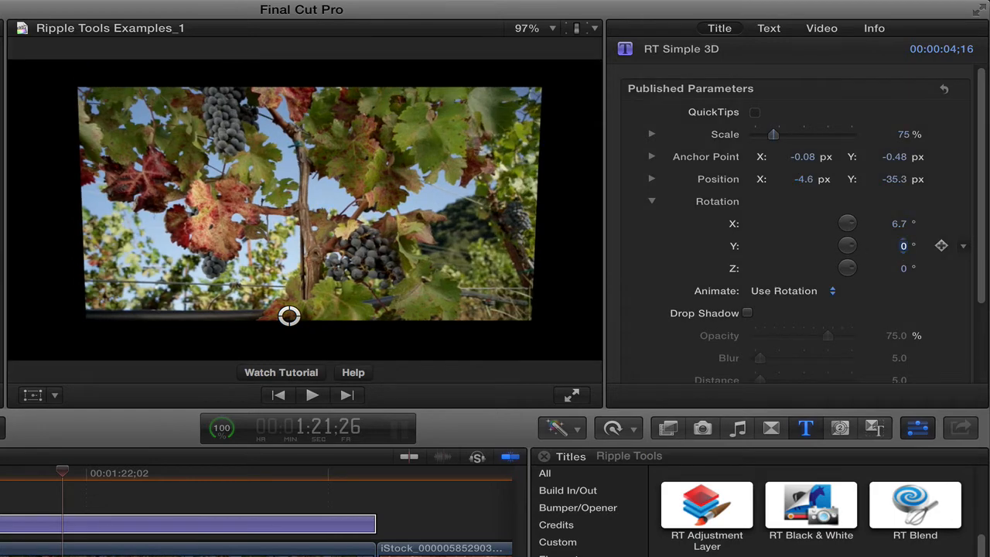
left_click_drag(899, 225, 895, 224)
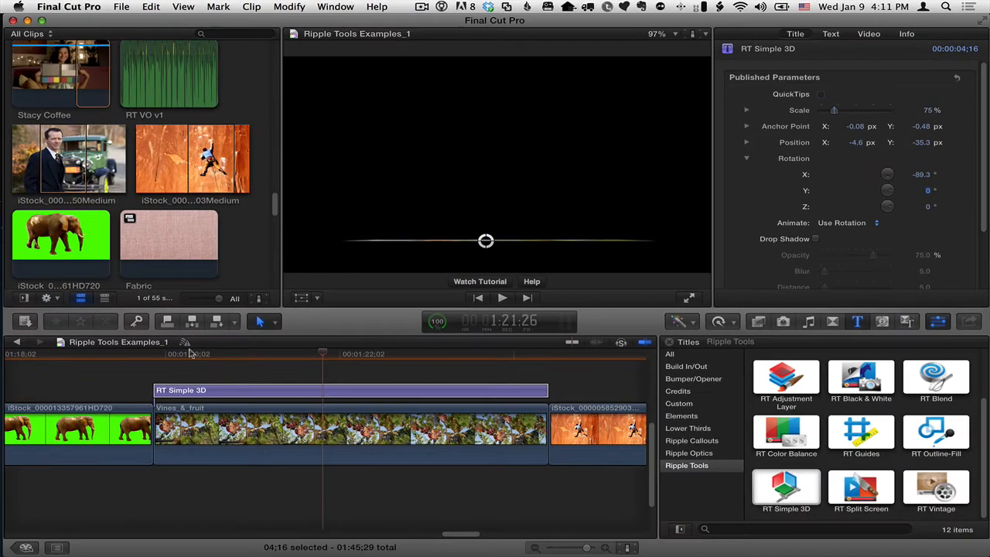
Keyframe the X rotation at 90° at the start of the RT Simple 3D title
left_click_drag(189, 351, 153, 354)
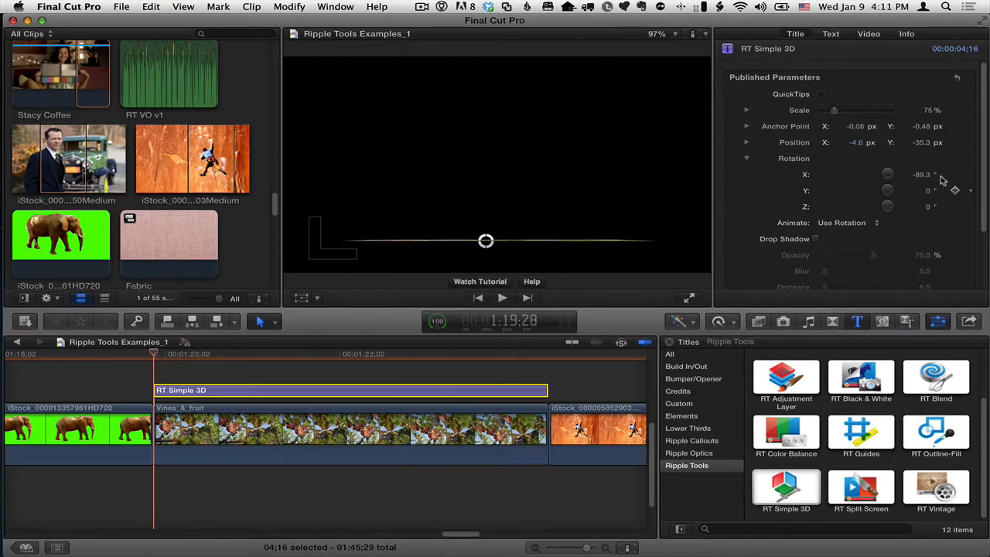
left_click(956, 176)
left_click(920, 175)
type("90")
key("Return")
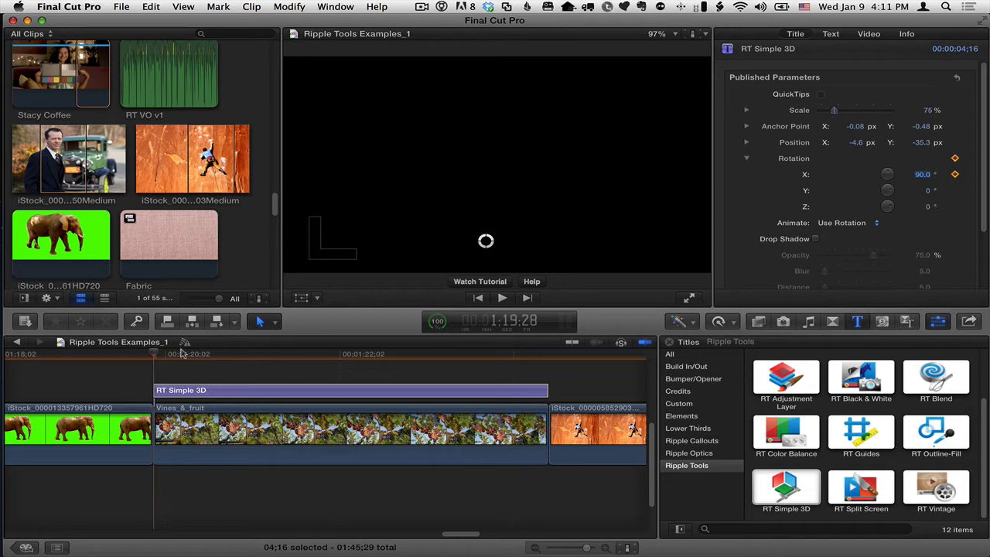
Keyframe the X rotation at 0° at timecode 1:21:17
left_click_drag(180, 354, 296, 354)
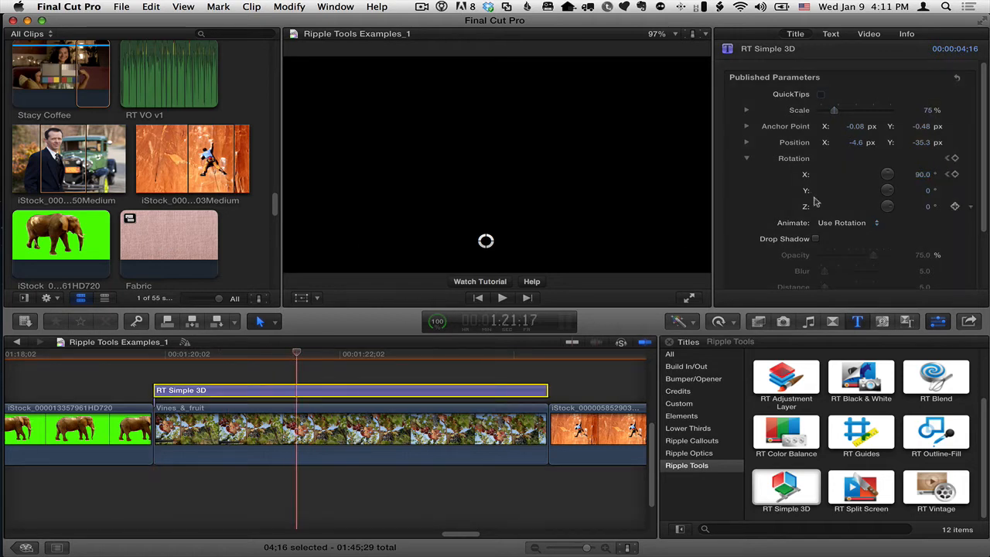
left_click(928, 176)
type("0")
key("Return")
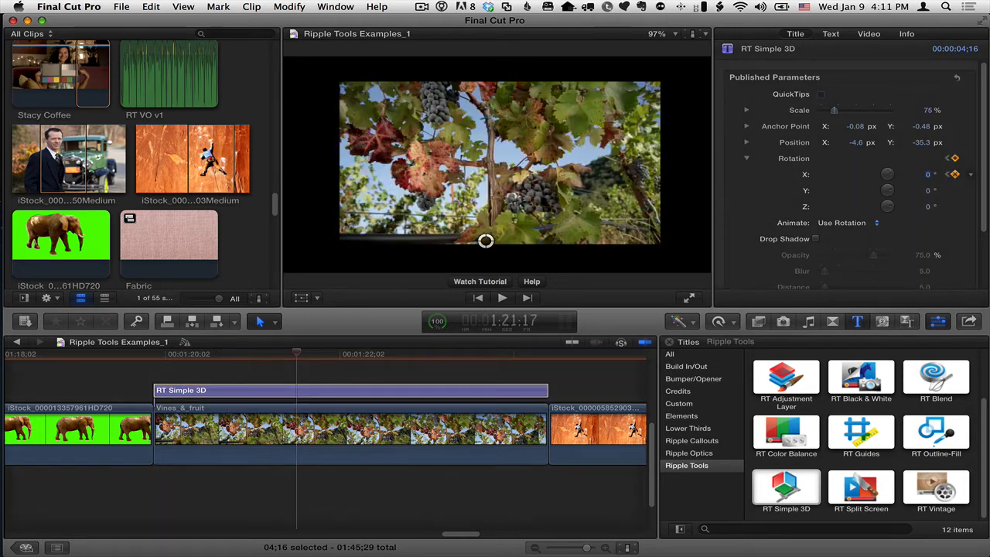
Preview the rotation animation, park the playhead at 1:22:19, and set the Y rotation to 15.1°
left_click_drag(239, 353, 259, 354)
left_click_drag(237, 354, 392, 356)
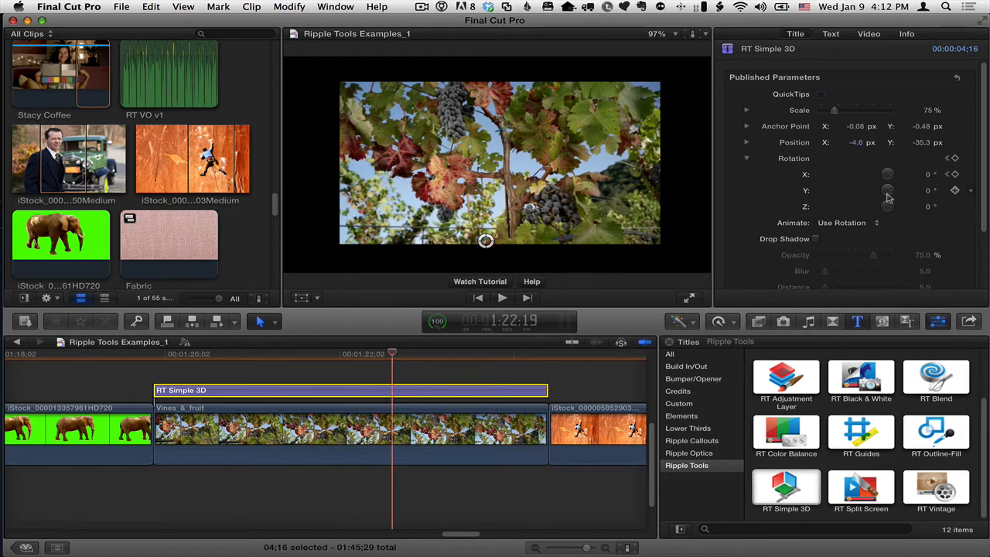
left_click_drag(931, 193, 925, 213)
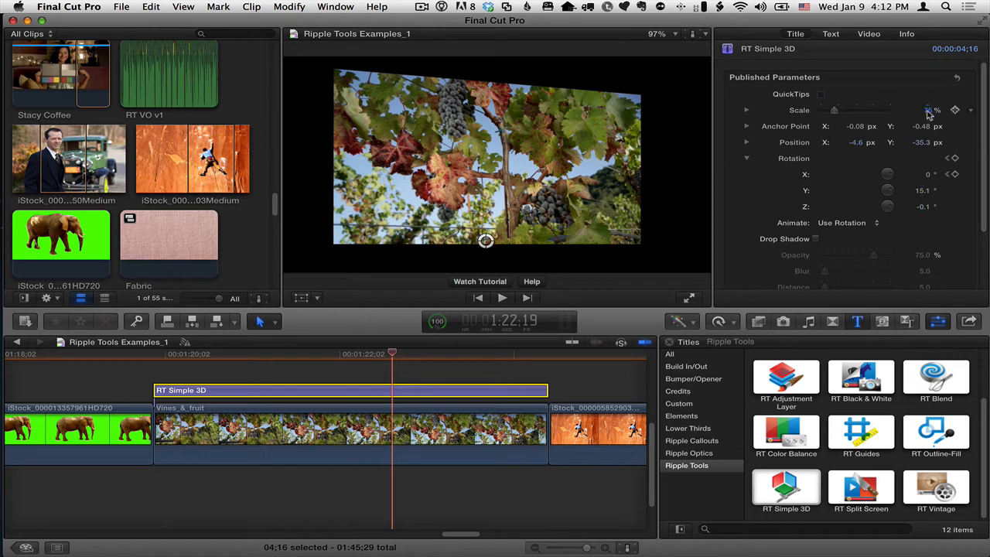
Scale the image to 70% and shift the pivot to its lower-left corner with anchor X -0.92 px and position X -48.7 px
mouse_move(928, 111)
left_mouse_down()
mouse_move(873, 111)
mouse_move(927, 119)
mouse_move(927, 107)
left_mouse_up()
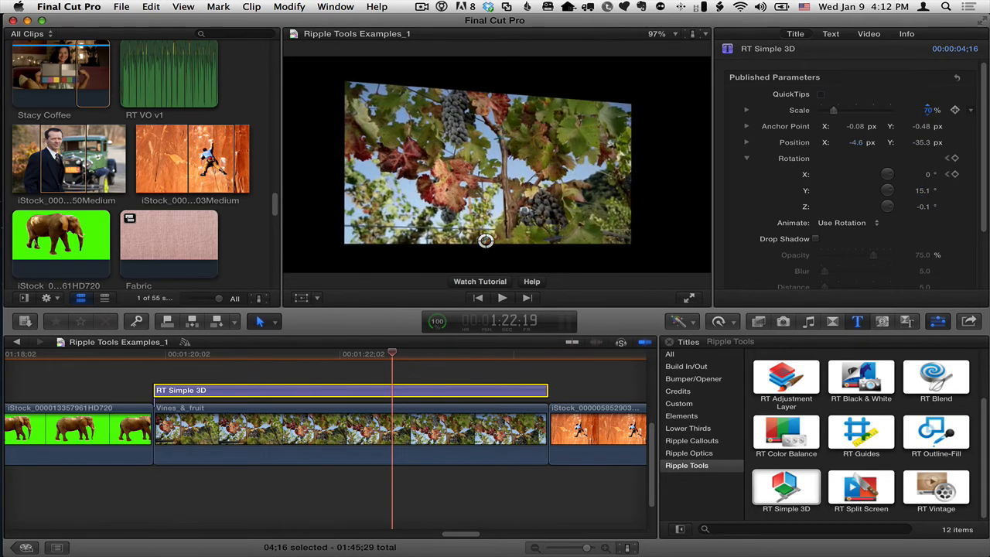
left_click_drag(856, 126, 832, 143)
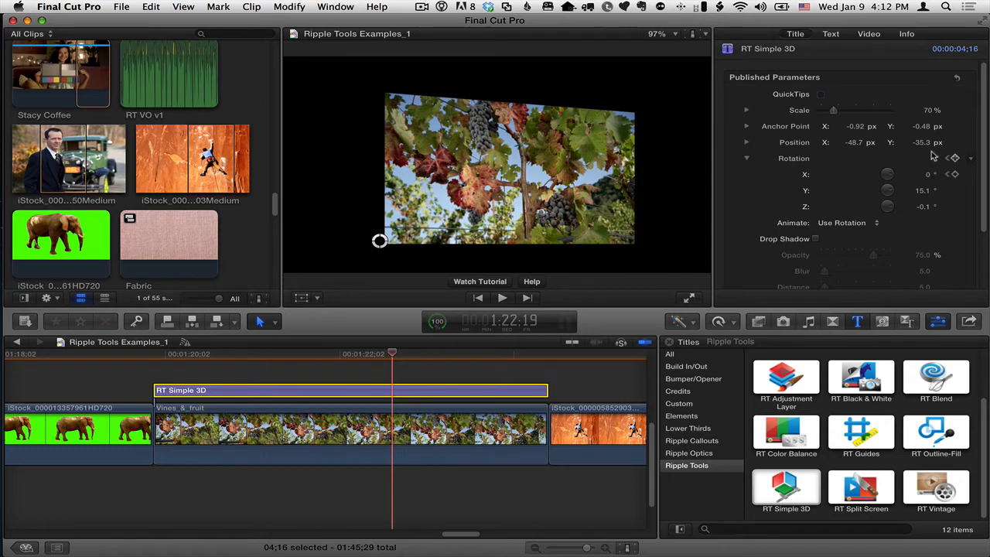
Reset the title's Y and Z rotation to 0°
left_click(921, 191)
type("0")
key("Return")
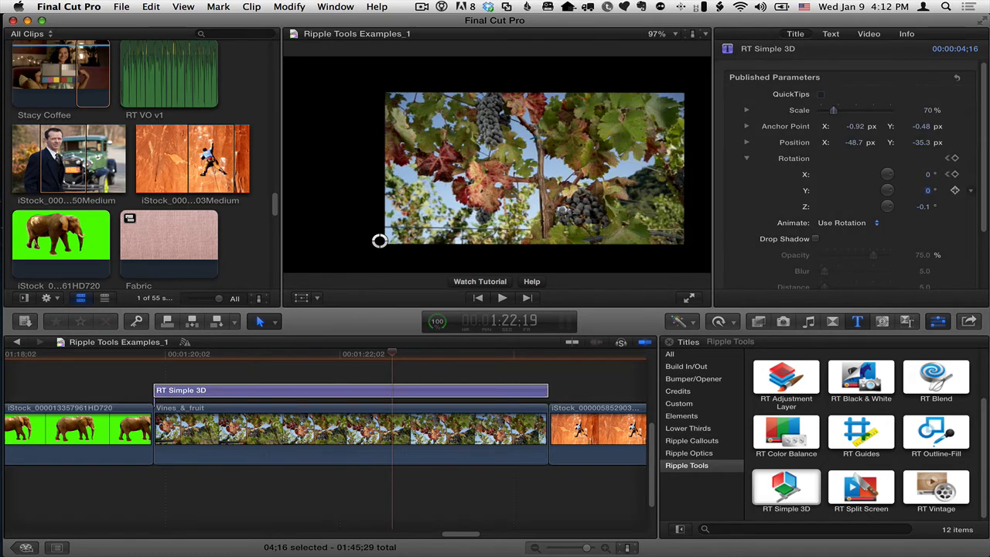
type("0")
key("Return")
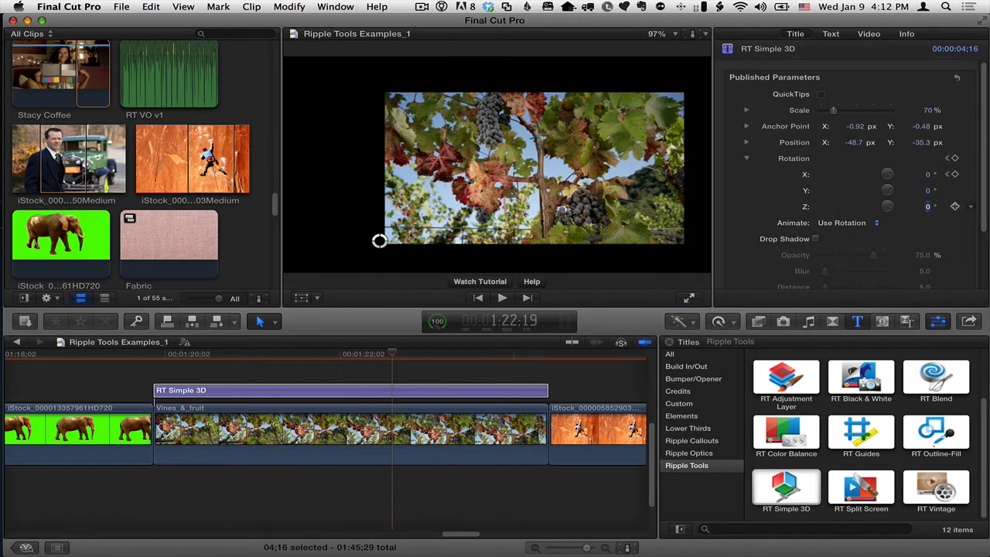
Reduce the title's scale to 64% and set its Y rotation to -4.0°
mouse_move(833, 111)
left_mouse_down()
mouse_move(820, 113)
mouse_move(831, 114)
left_mouse_up()
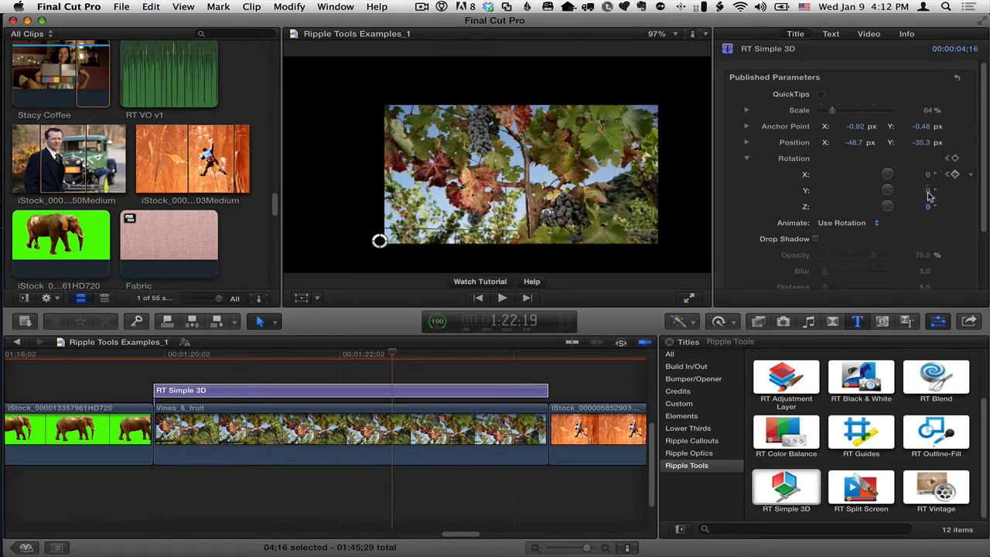
mouse_move(927, 192)
left_mouse_down()
mouse_move(927, 181)
mouse_move(922, 198)
mouse_move(921, 187)
mouse_move(928, 192)
left_mouse_up()
Enable the title's drop zone and fill it with the Fabric clip as the background
scroll(889, 191, "down", 3)
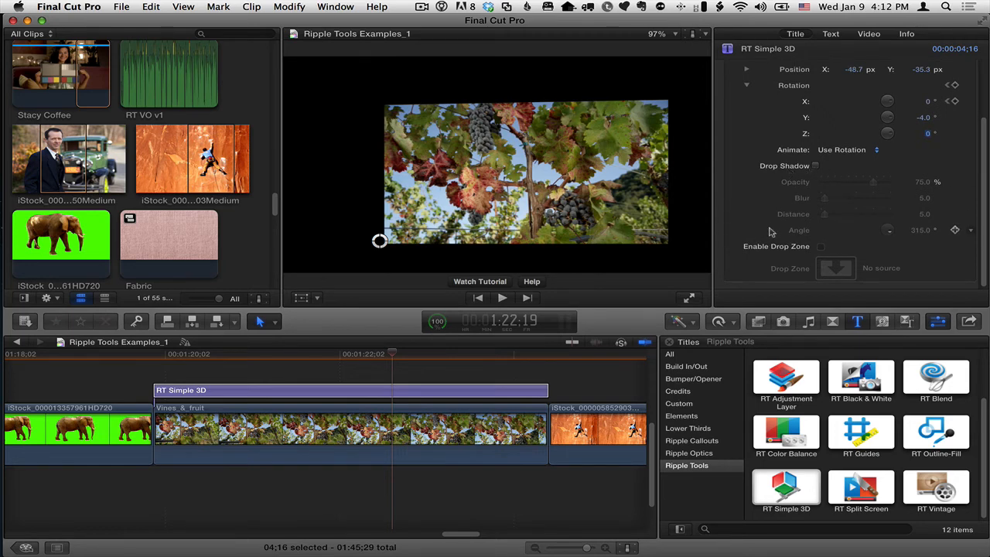
left_click(821, 247)
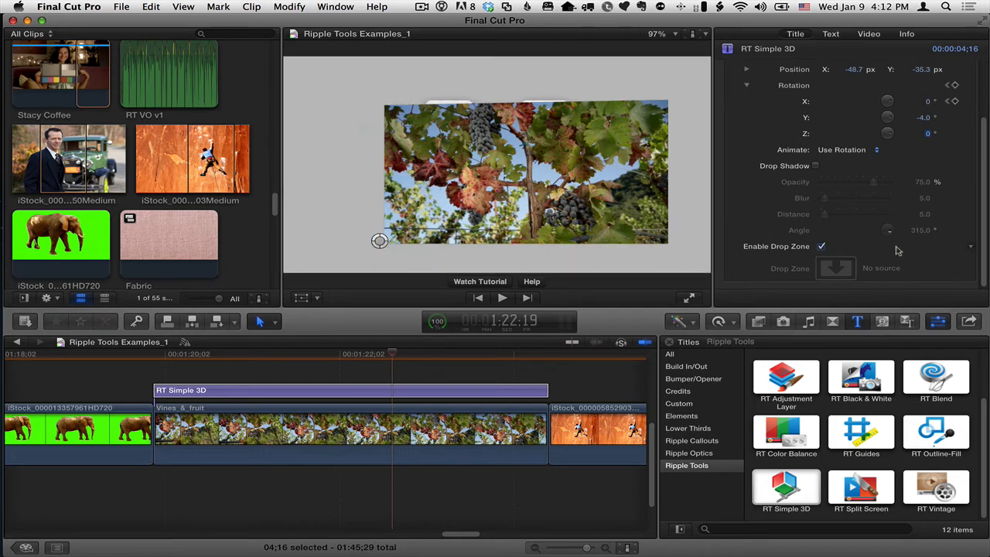
left_click(837, 268)
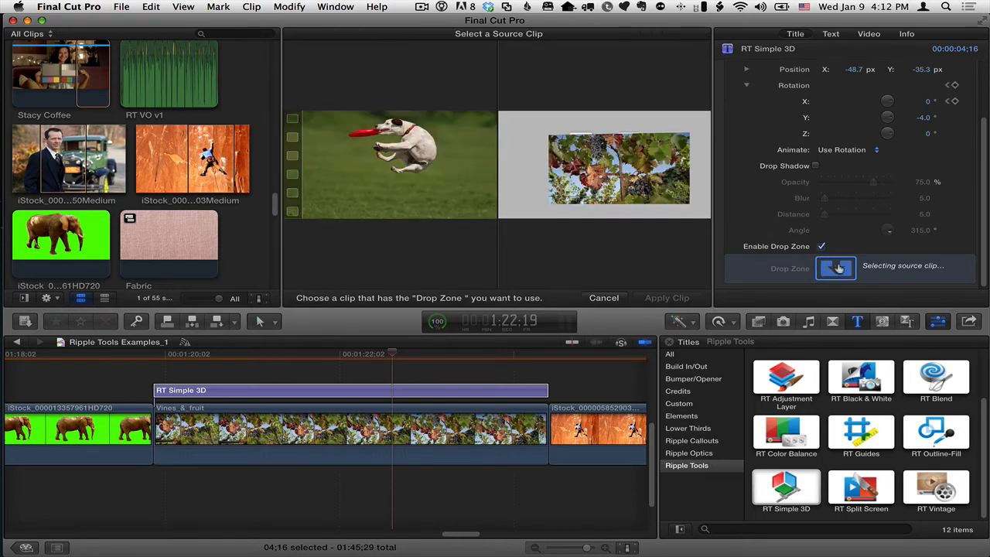
left_click(169, 232)
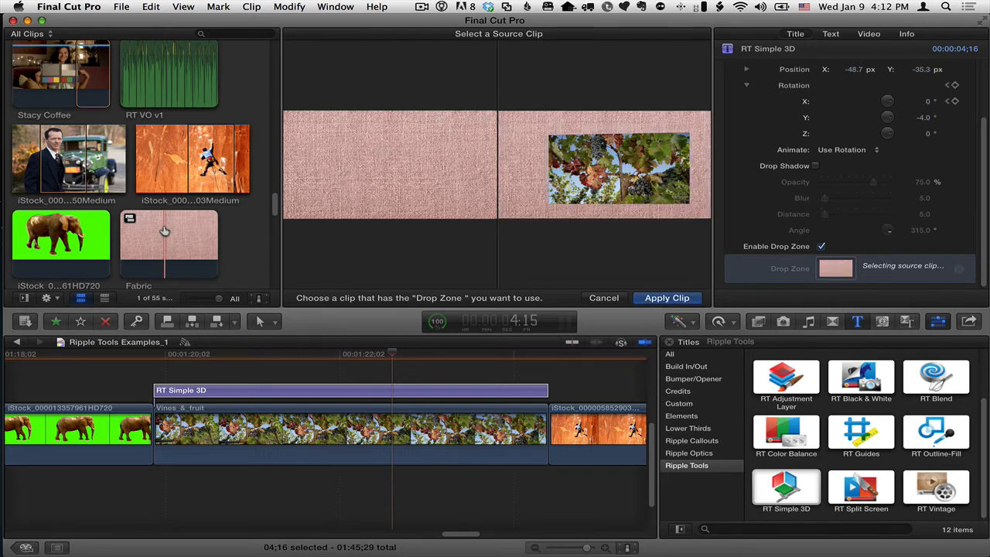
left_click(654, 298)
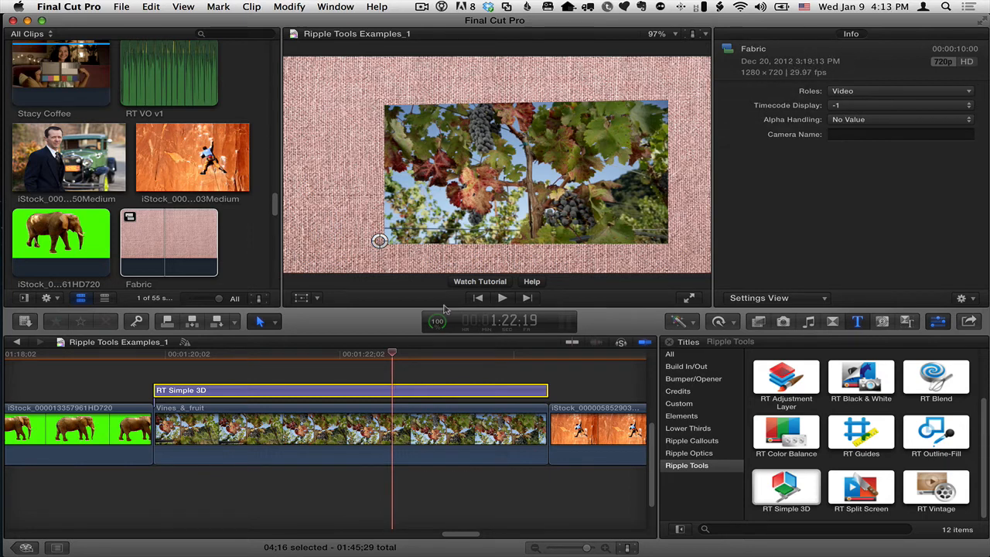
Reselect the title, set its position X to -62.7 px, and rotate it to -20.0° on X and -15.1° on Y
left_click(392, 391)
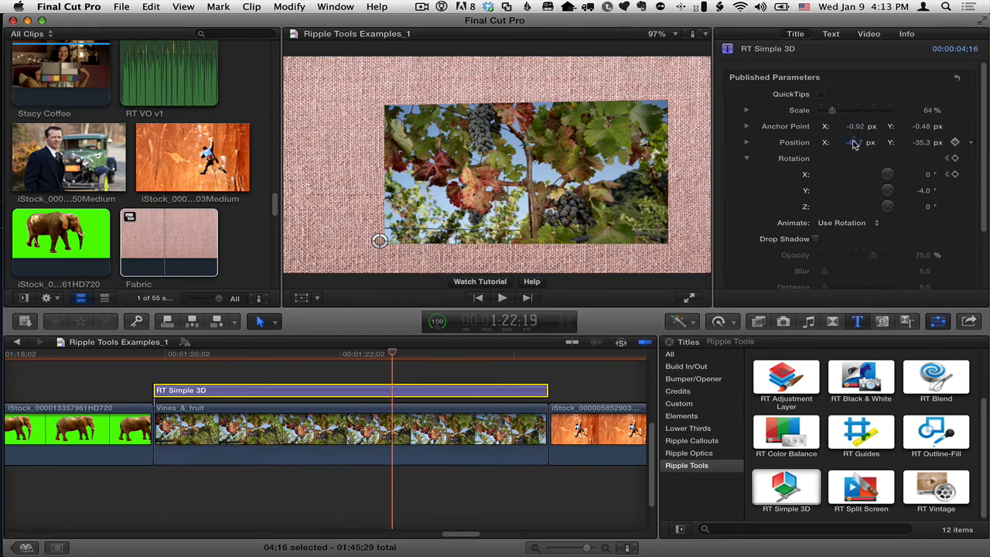
left_click_drag(853, 143, 832, 143)
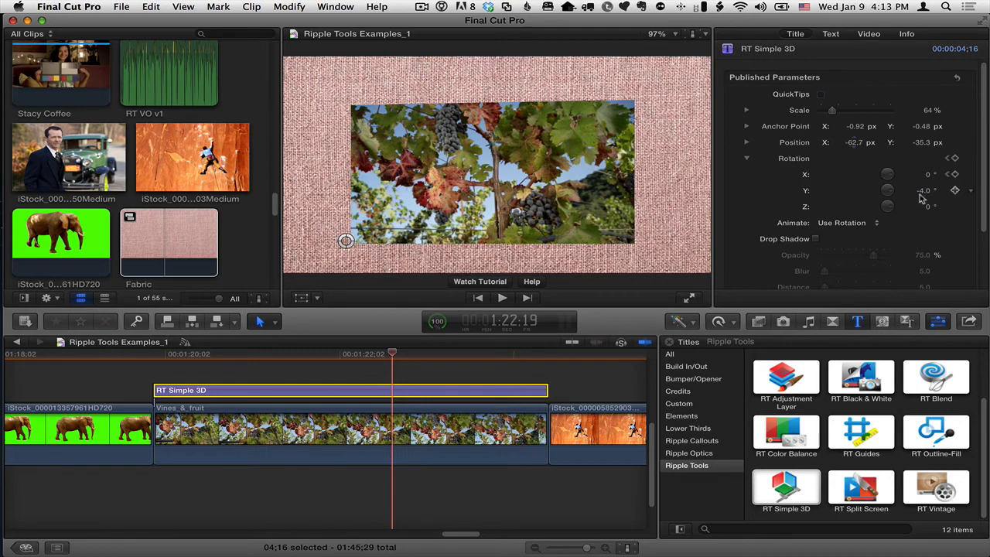
mouse_move(924, 191)
left_mouse_down()
mouse_move(924, 202)
mouse_move(923, 176)
mouse_move(924, 207)
mouse_move(923, 190)
left_mouse_up()
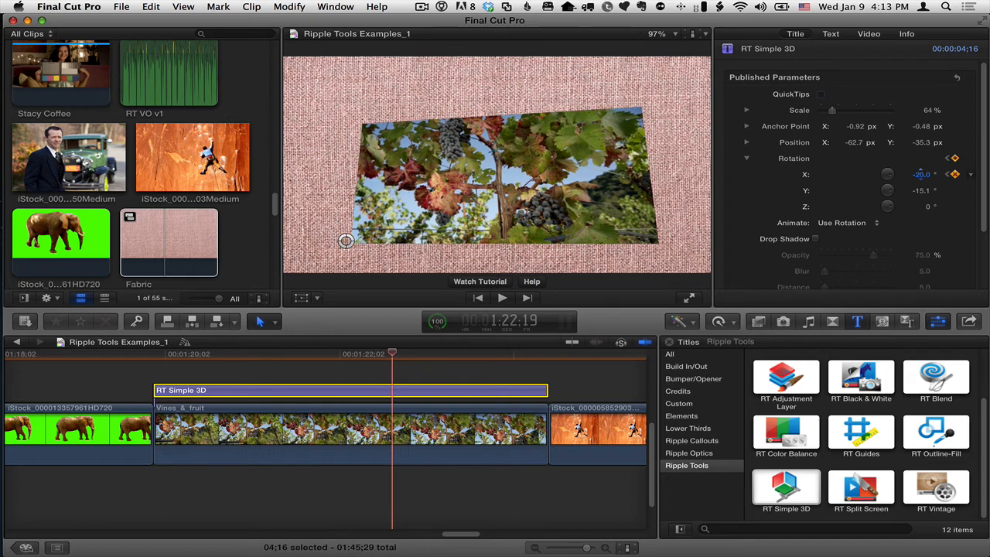
Turn on the title's drop shadow with a distance of 52 and a blur of 29
left_click(815, 238)
left_click_drag(981, 177, 985, 246)
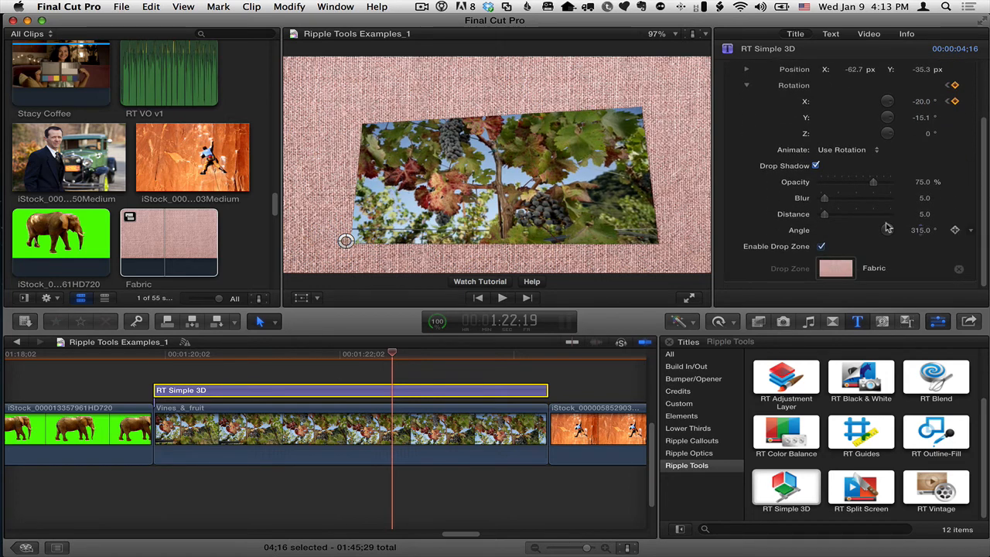
left_click_drag(826, 215, 842, 199)
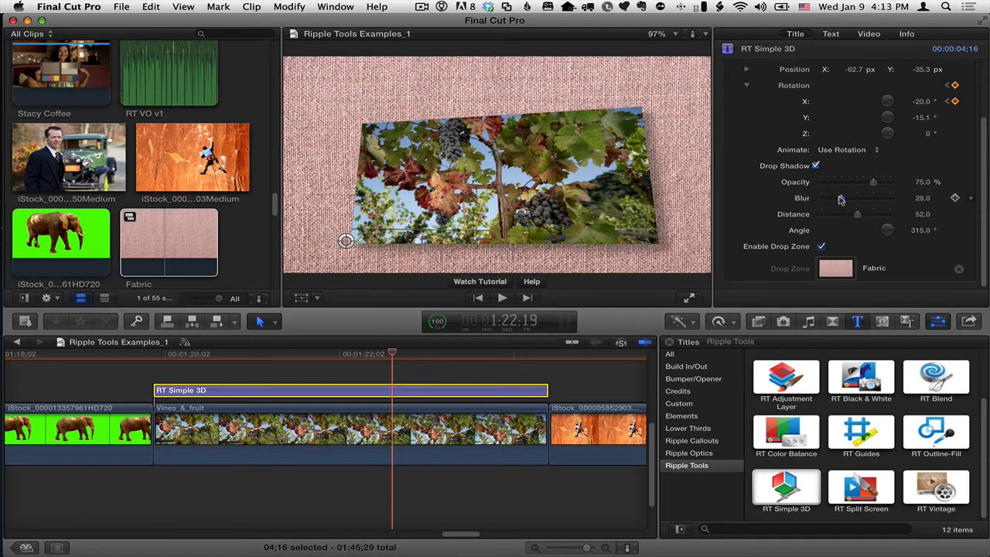